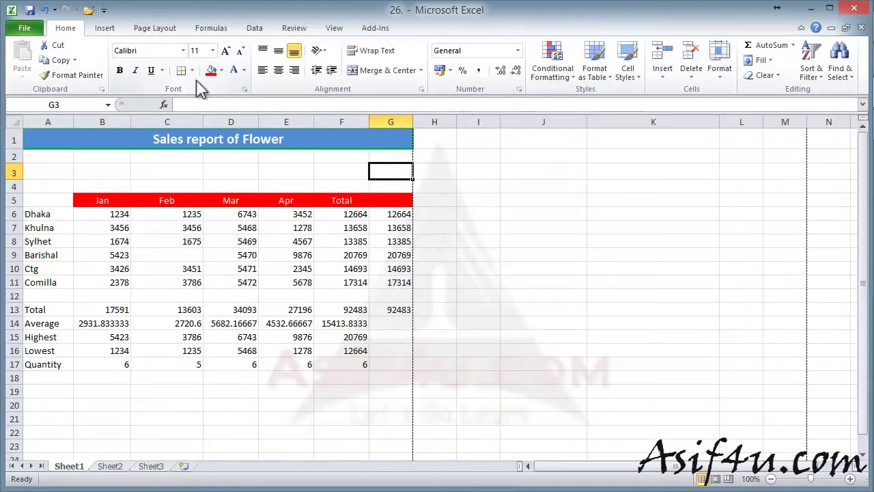
Step: Apply a double underline to the merged 'Sales report of Flower' title in A1
{"action": "left_click", "coordinate": [163, 70]}
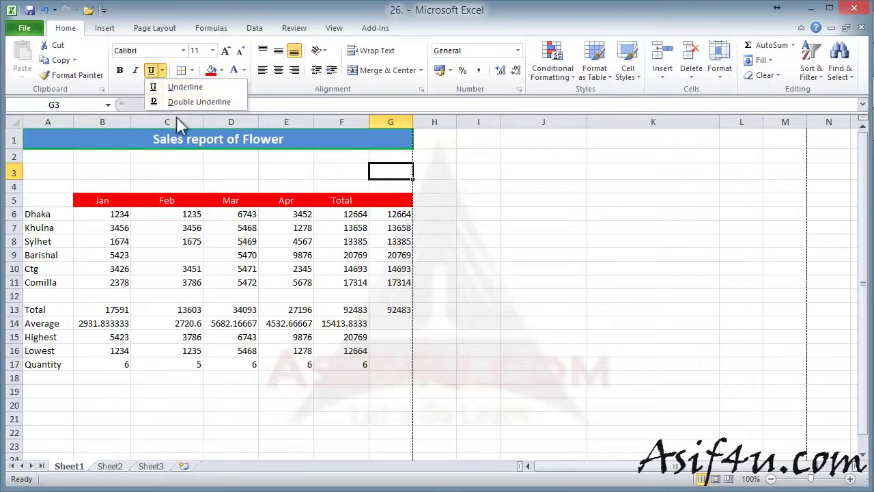
{"action": "left_click", "coordinate": [179, 141]}
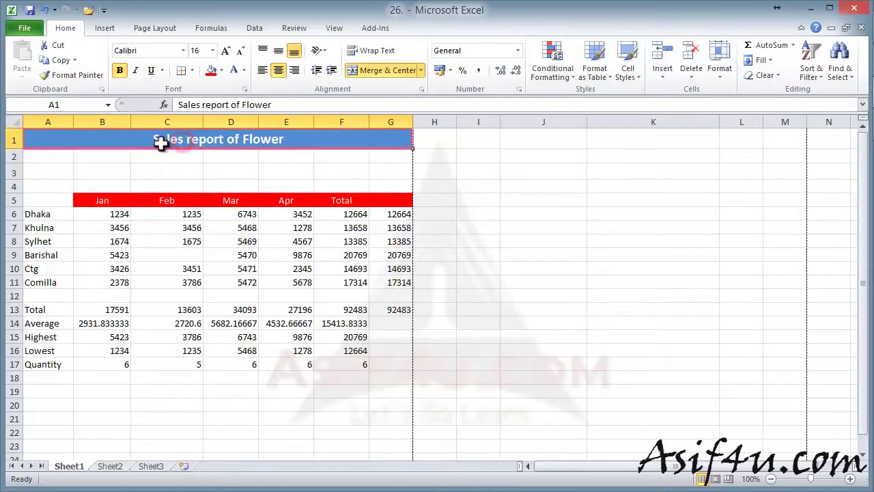
{"action": "left_click", "coordinate": [162, 70]}
{"action": "left_click", "coordinate": [164, 111]}
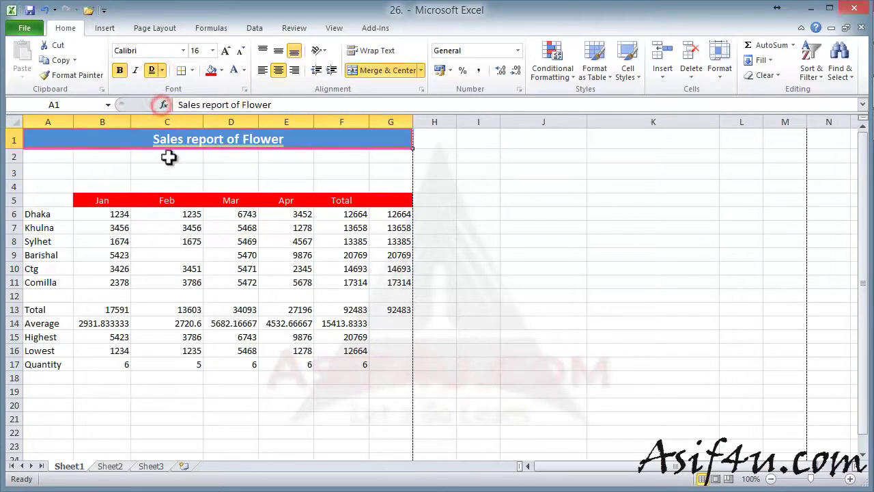
{"action": "left_click", "coordinate": [176, 170]}
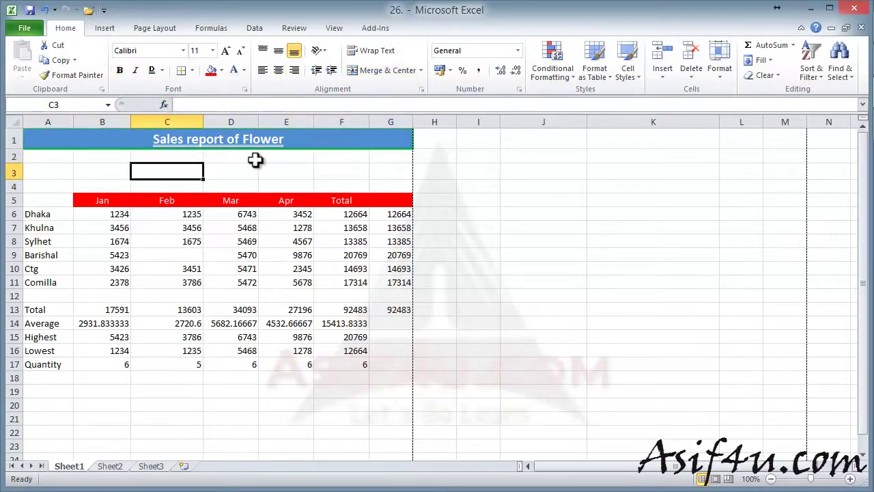
Step: Undo the double underline on the 'Sales report of Flower' title with Ctrl+Z
{"action": "key", "text": "ctrl+z"}
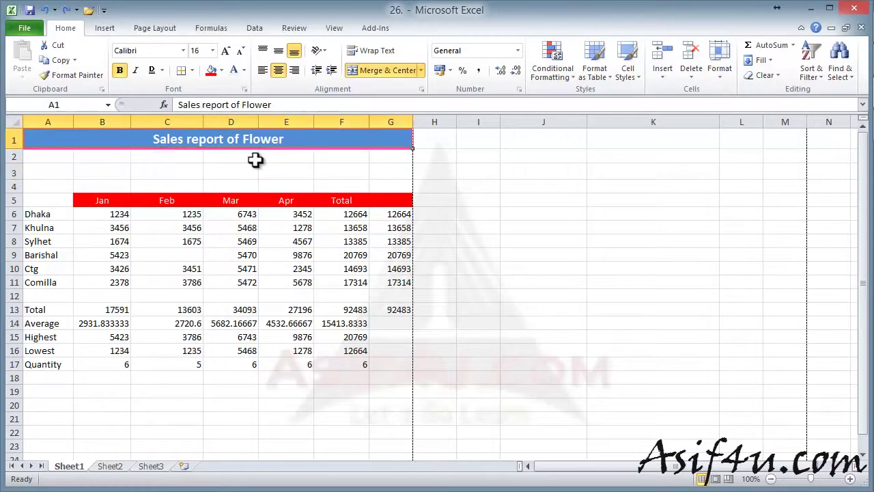
{"action": "left_click", "coordinate": [269, 170]}
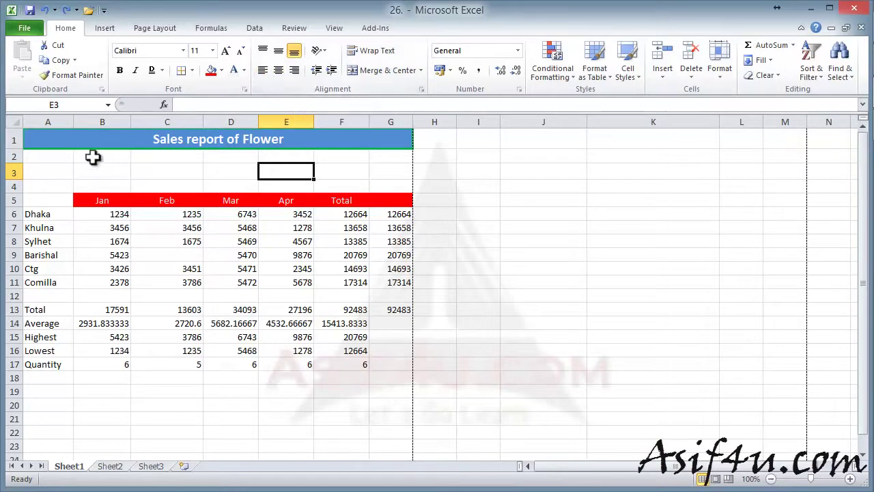
Step: Insert a blank column A before the city names and make it narrow
{"action": "right_click", "coordinate": [59, 121]}
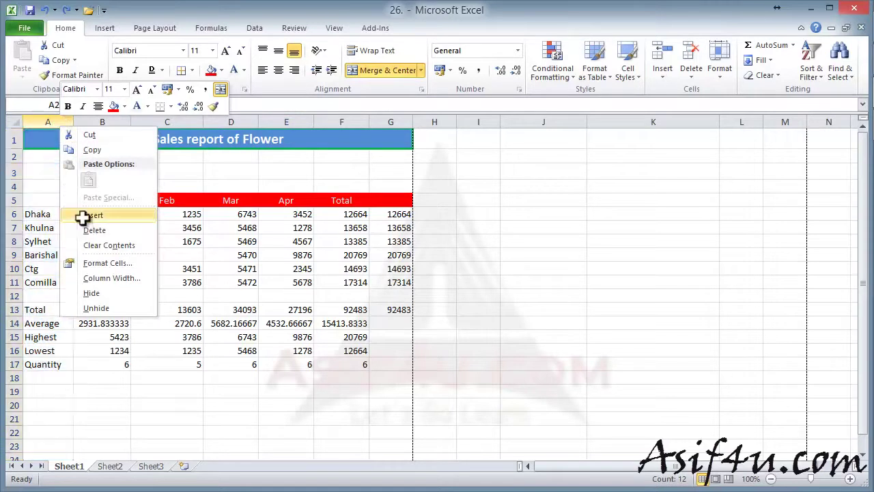
{"action": "left_click", "coordinate": [78, 213]}
{"action": "left_click", "coordinate": [75, 171]}
{"action": "mouse_move", "coordinate": [66, 121]}
{"action": "left_mouse_down"}
{"action": "mouse_move", "coordinate": [49, 127]}
{"action": "mouse_move", "coordinate": [279, 140]}
{"action": "left_mouse_up"}
Step: Unmerge the title, then merge and centre it across A1:H1
{"action": "left_click", "coordinate": [39, 140]}
{"action": "left_click", "coordinate": [86, 168]}
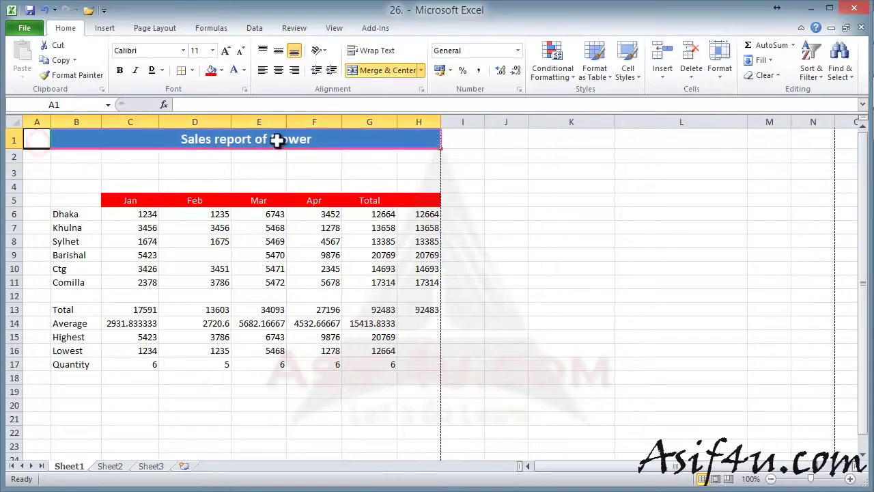
{"action": "left_click", "coordinate": [358, 73]}
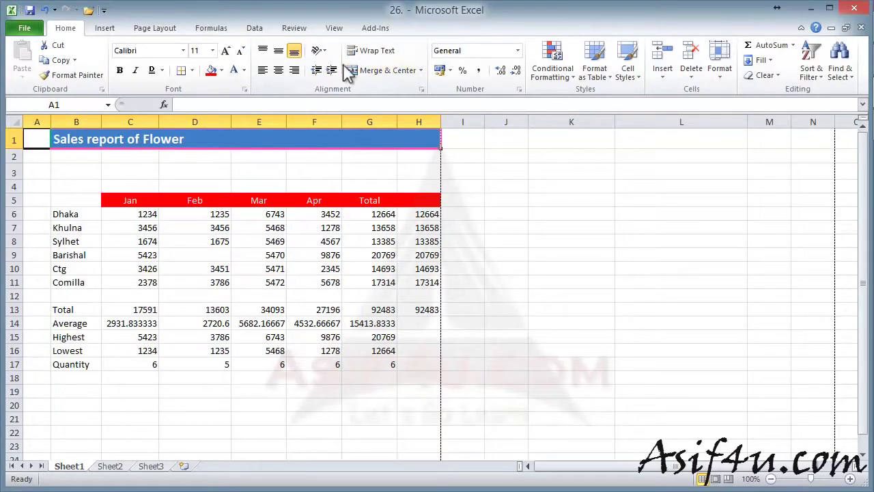
{"action": "left_click", "coordinate": [372, 70]}
{"action": "left_click", "coordinate": [283, 170]}
{"action": "left_click_drag", "start_coordinate": [41, 156], "coordinate": [24, 363]}
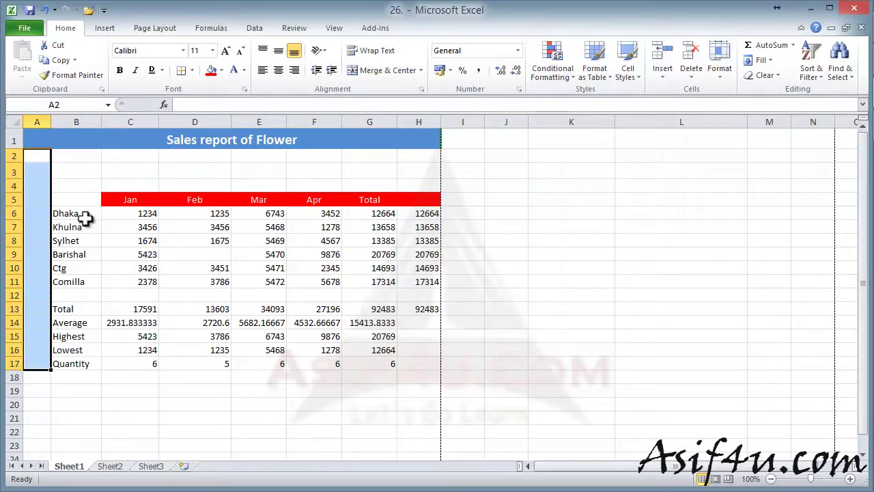
Step: Merge A2:A17 into one cell and enter the label 'Full Report'
{"action": "left_click", "coordinate": [367, 69]}
{"action": "double_click", "coordinate": [35, 232]}
{"action": "type", "text": "Full Report"}
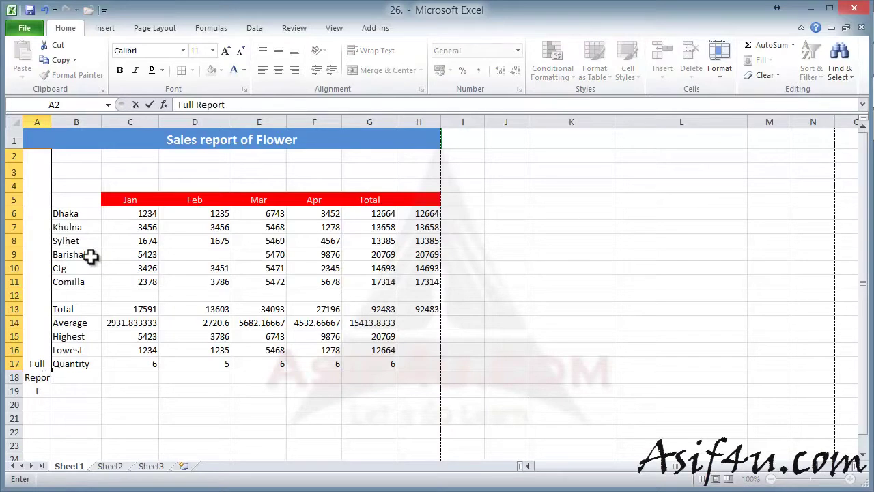
Step: Enlarge the 'Full Report' label to 14-point font
{"action": "triple_click", "coordinate": [39, 391]}
{"action": "left_click", "coordinate": [226, 51]}
{"action": "left_click", "coordinate": [226, 51]}
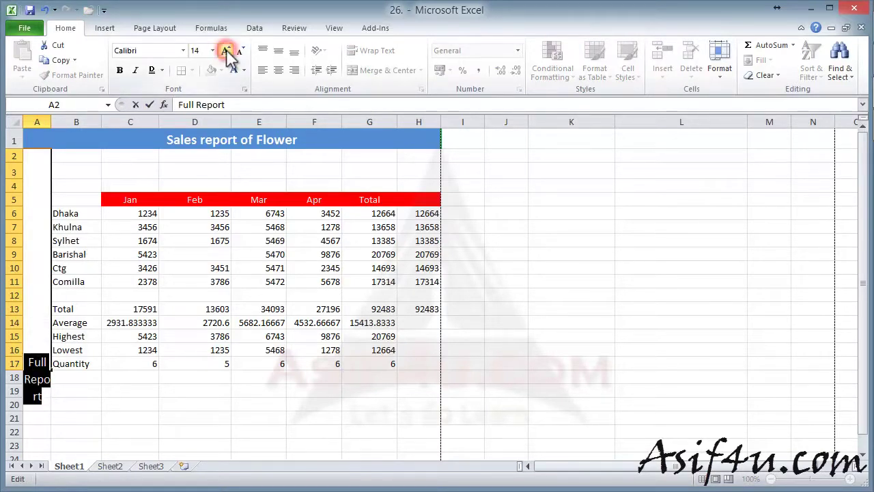
{"action": "left_click", "coordinate": [105, 393]}
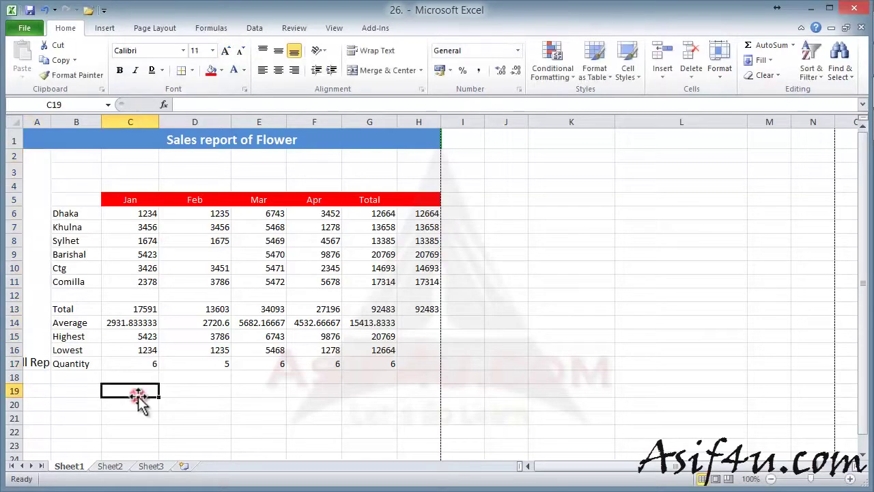
{"action": "left_click", "coordinate": [41, 362]}
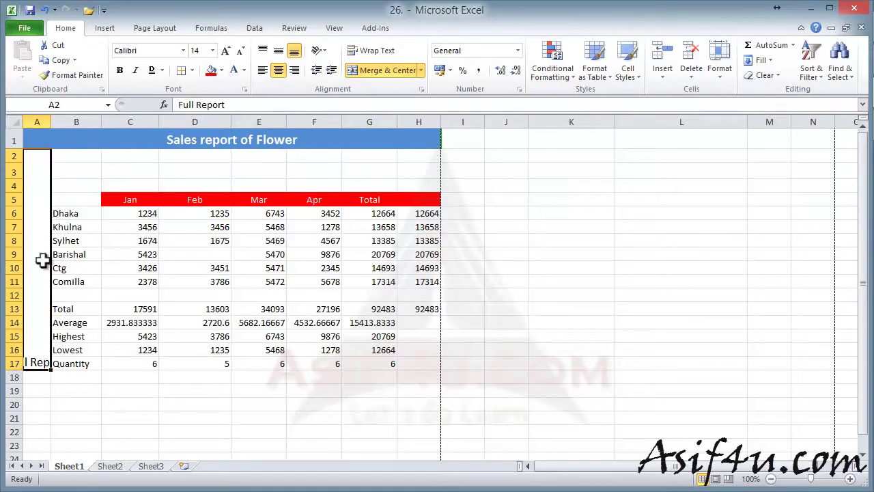
{"action": "left_click", "coordinate": [150, 427]}
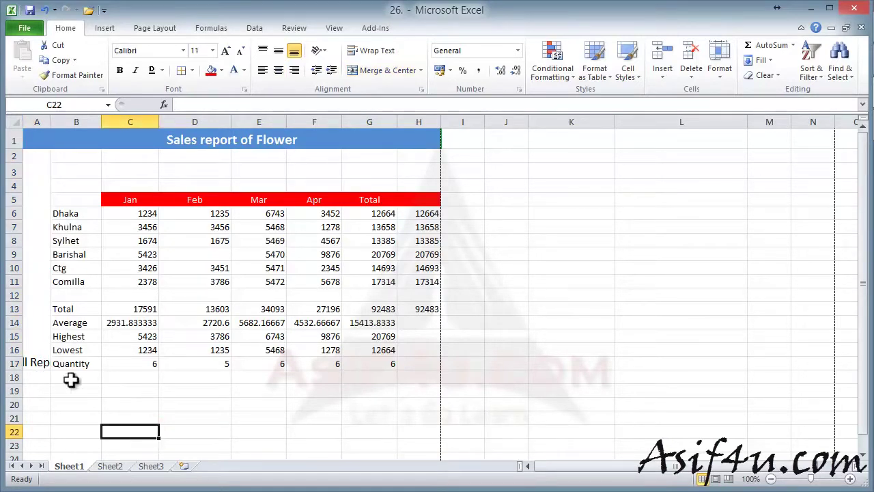
{"action": "left_click", "coordinate": [32, 355]}
{"action": "left_click", "coordinate": [109, 401]}
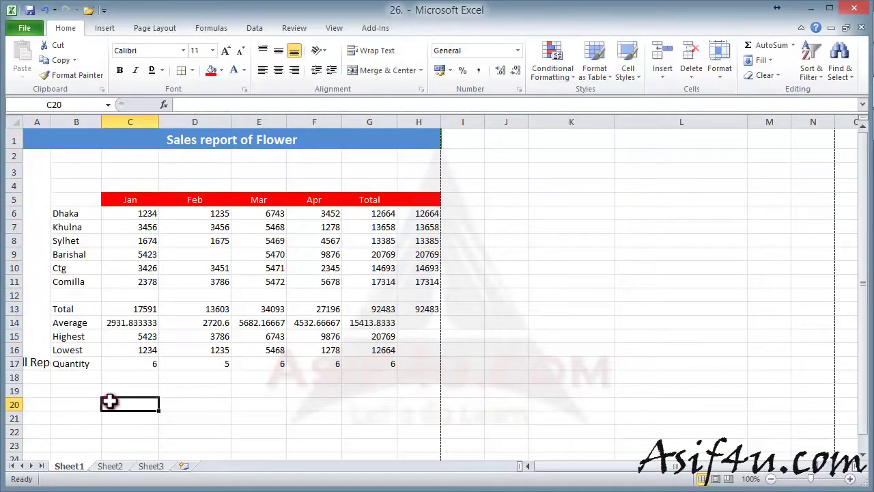
{"action": "left_click", "coordinate": [39, 325]}
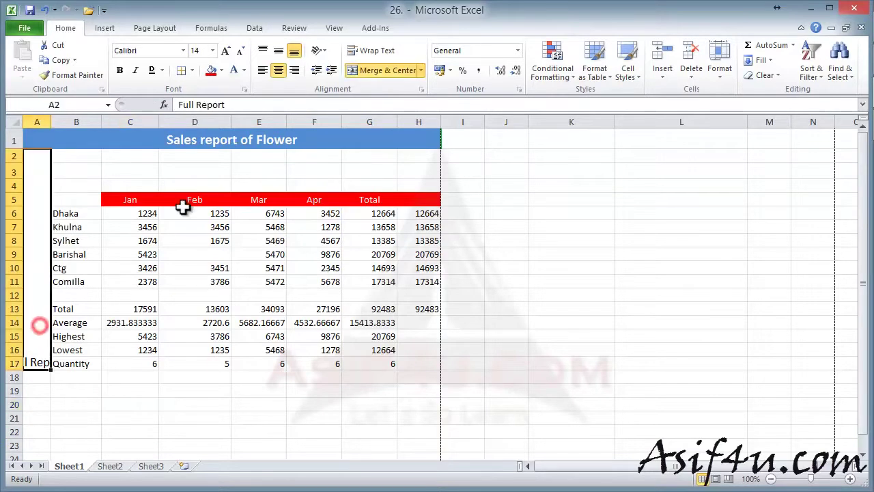
Step: Set the merged 'Full Report' cell's orientation to Vertical Text
{"action": "left_click", "coordinate": [320, 50]}
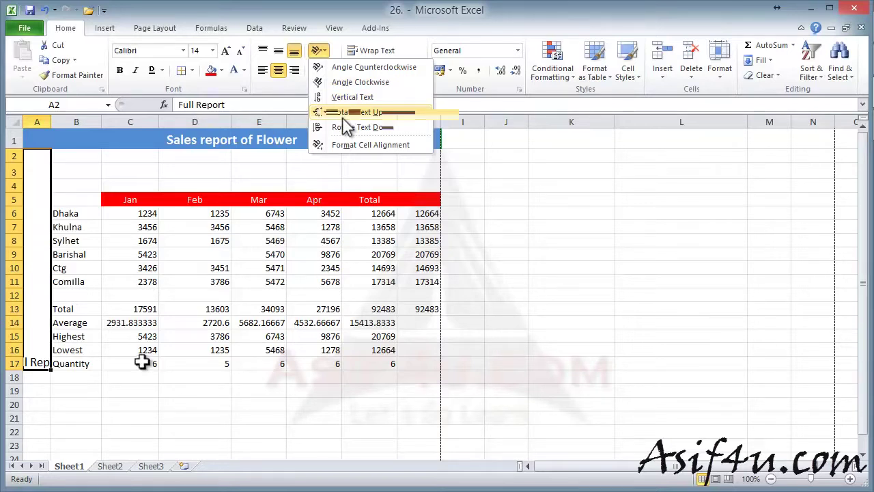
{"action": "left_click", "coordinate": [325, 52]}
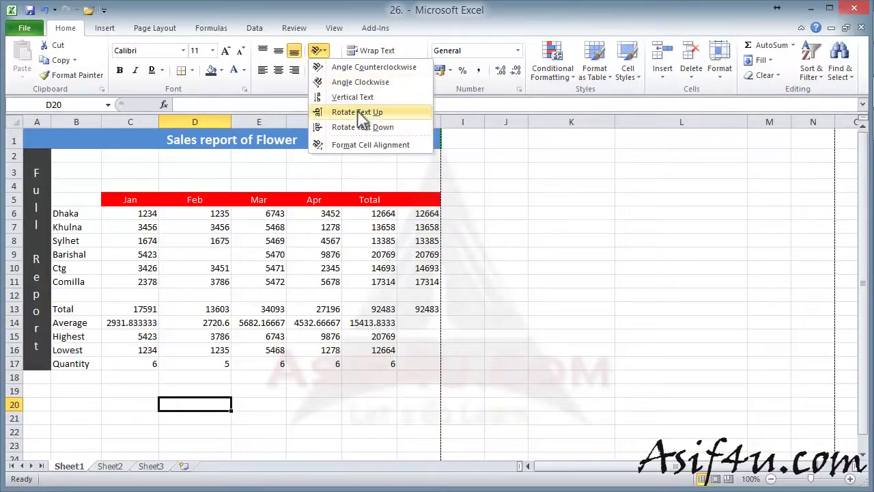
{"action": "left_click", "coordinate": [230, 174]}
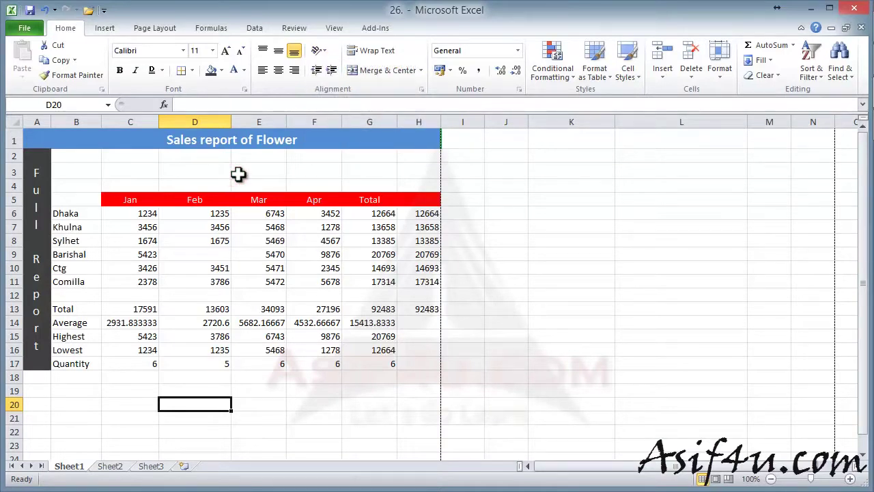
{"action": "left_click", "coordinate": [82, 225]}
Step: Extend cell B6 from 'Dhaka' to 'Dhaka and its all cities'
{"action": "left_click", "coordinate": [92, 214]}
{"action": "double_click", "coordinate": [89, 212]}
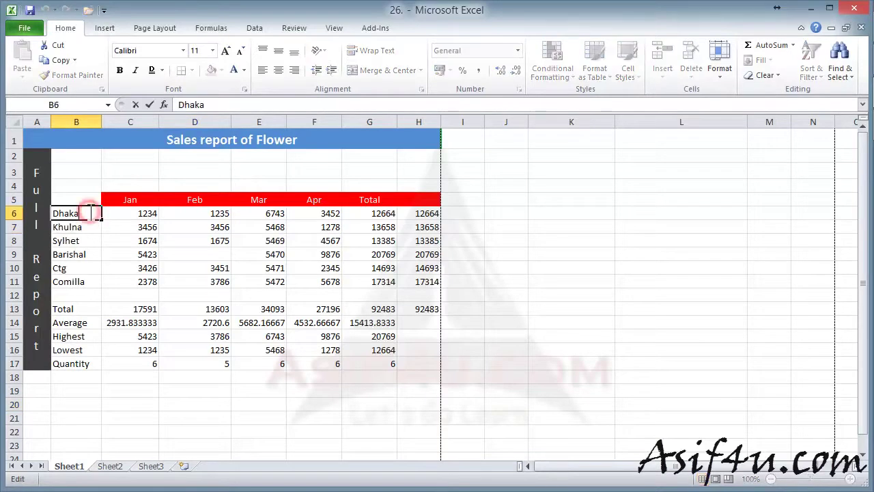
{"action": "type", "text": " and its"}
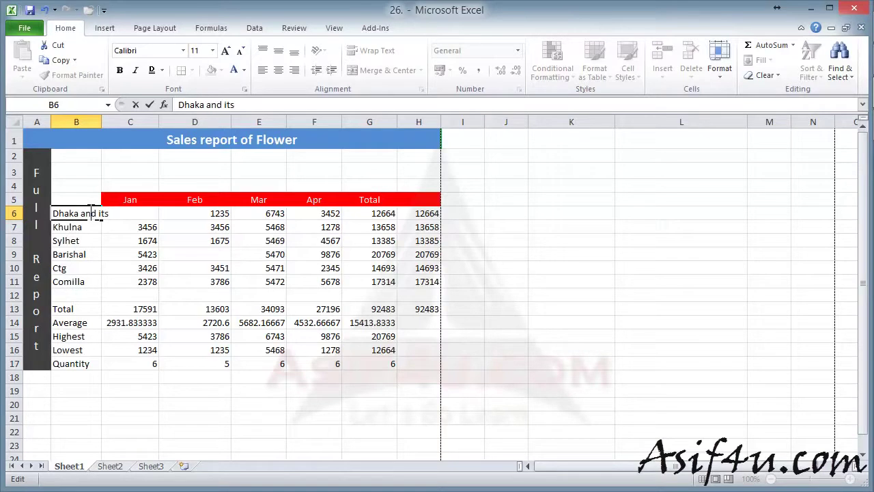
{"action": "type", "text": " all cit"}
{"action": "type", "text": "ies"}
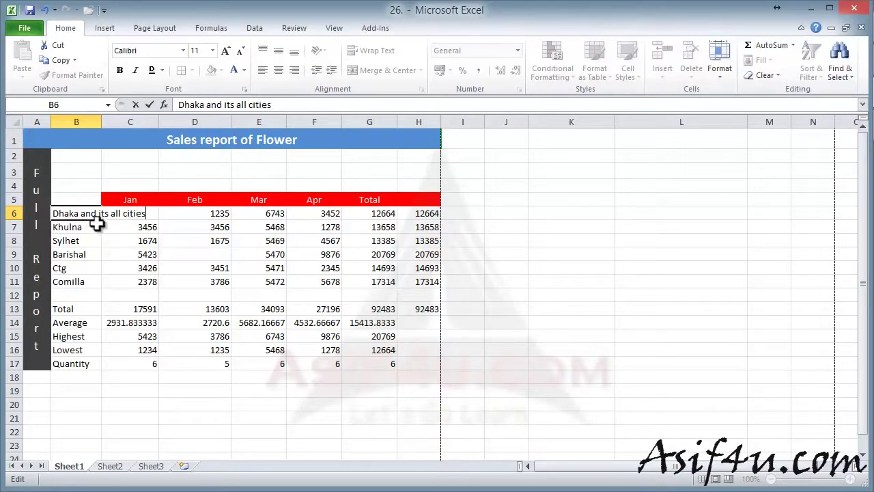
{"action": "left_click", "coordinate": [103, 179]}
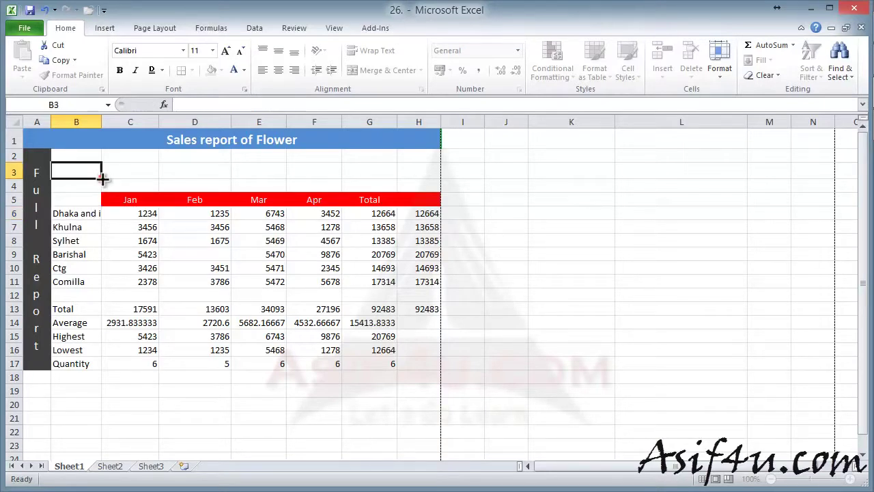
{"action": "left_click", "coordinate": [76, 214]}
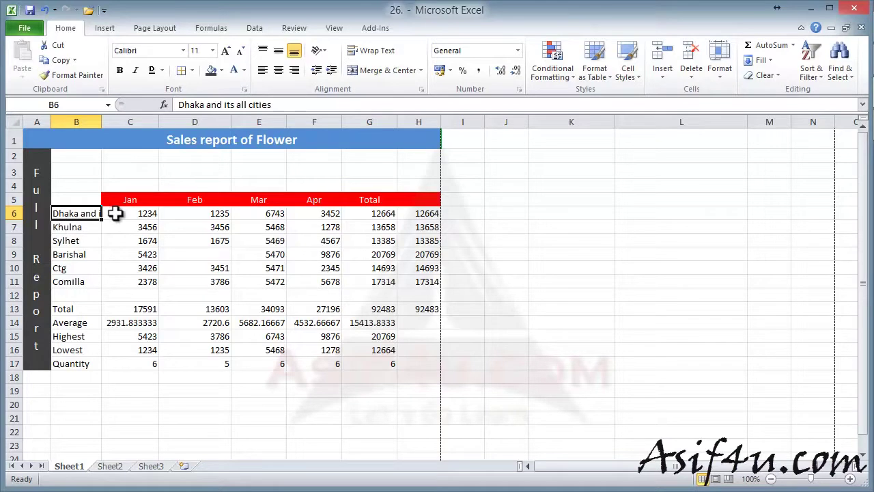
{"action": "left_click", "coordinate": [117, 243]}
{"action": "left_click", "coordinate": [88, 214]}
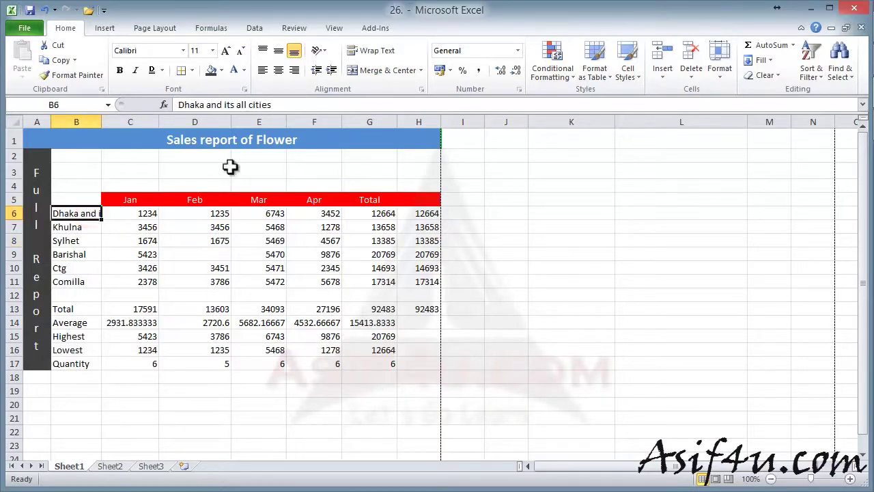
Step: Wrap the long B6 label onto two lines and widen column B to fit it
{"action": "left_click", "coordinate": [390, 51]}
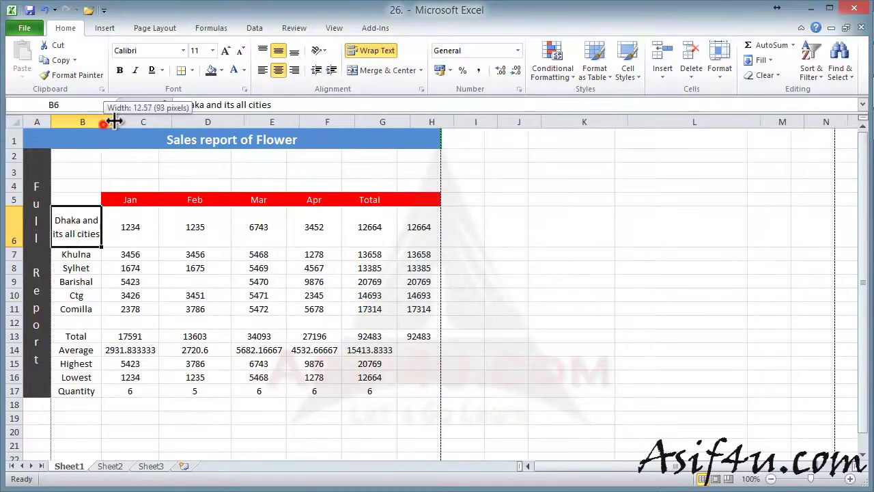
{"action": "left_click_drag", "start_coordinate": [104, 121], "coordinate": [123, 119]}
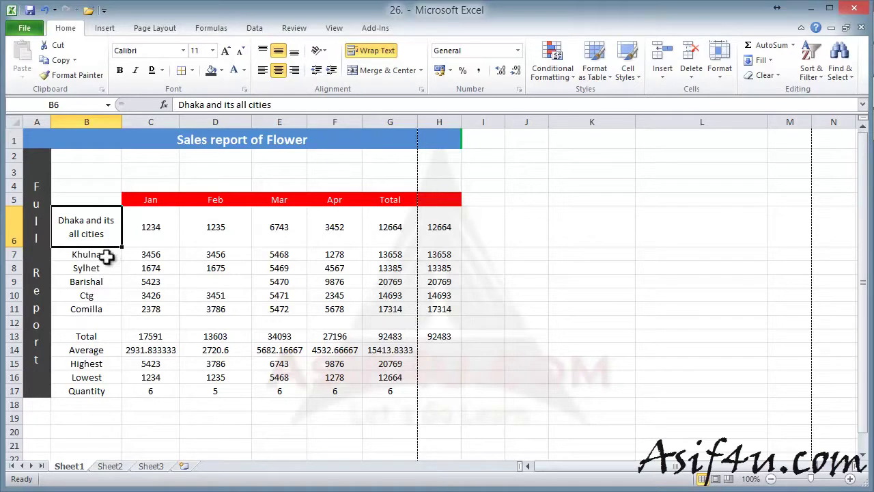
{"action": "left_click", "coordinate": [108, 255]}
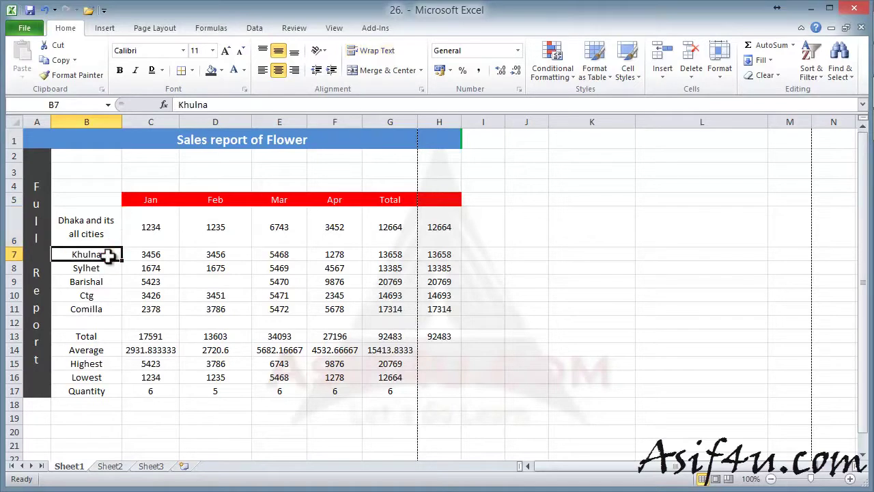
Step: Change B7 to 'Khulna and its' with a line break before 'all cities'
{"action": "double_click", "coordinate": [108, 256]}
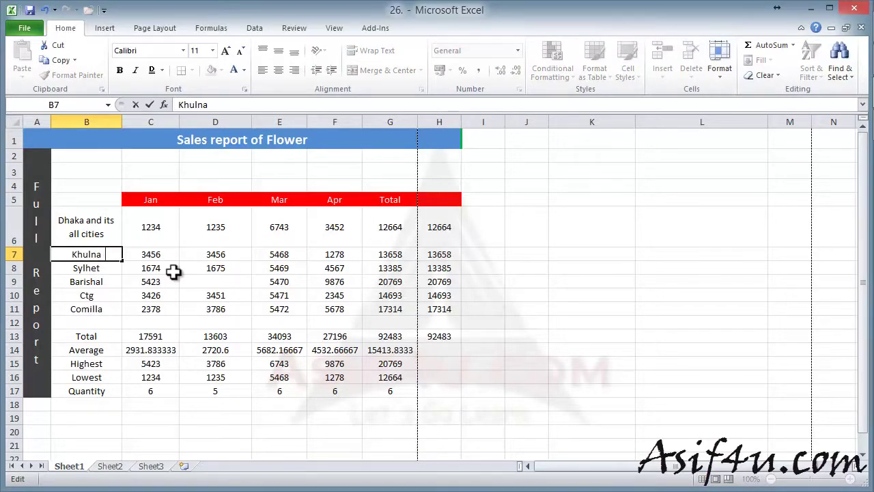
{"action": "type", "text": "and its"}
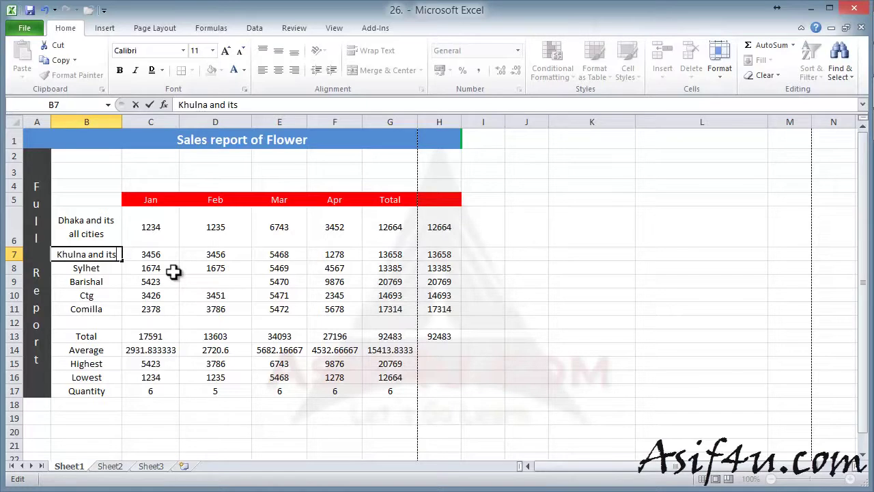
{"action": "key", "text": "alt+Return"}
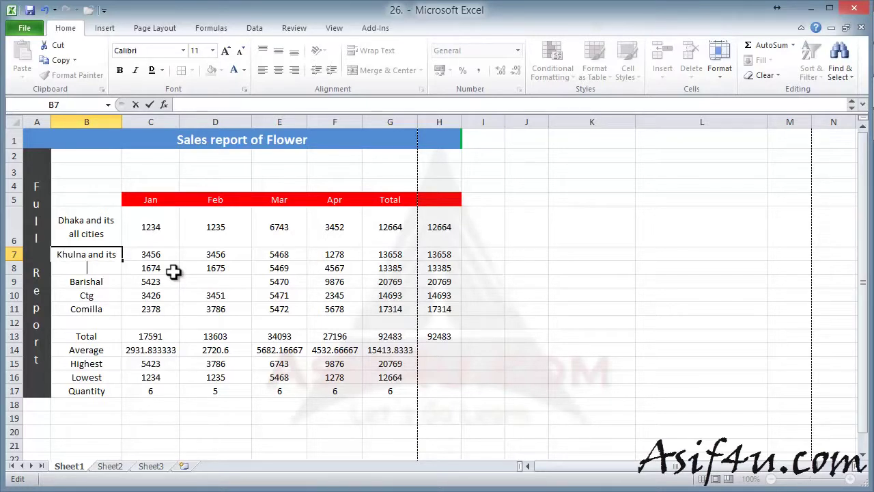
{"action": "type", "text": "all cities"}
{"action": "key", "text": "Return"}
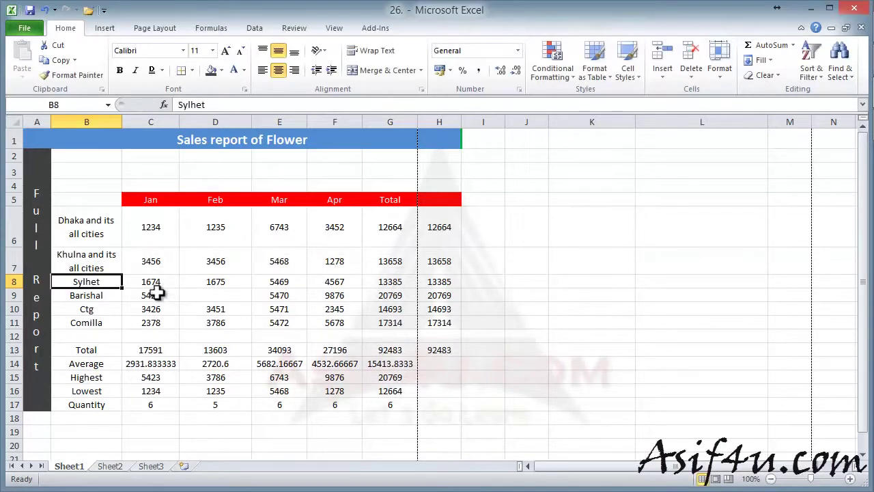
{"action": "left_click", "coordinate": [104, 267]}
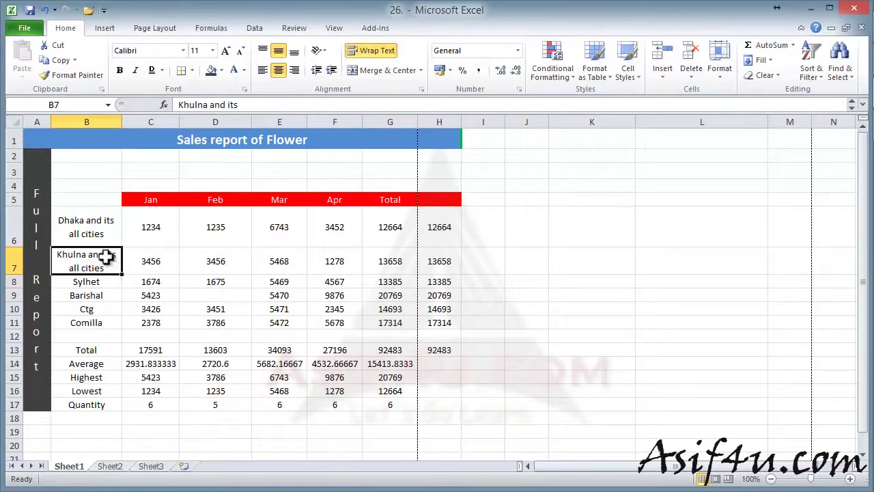
{"action": "left_click", "coordinate": [103, 224]}
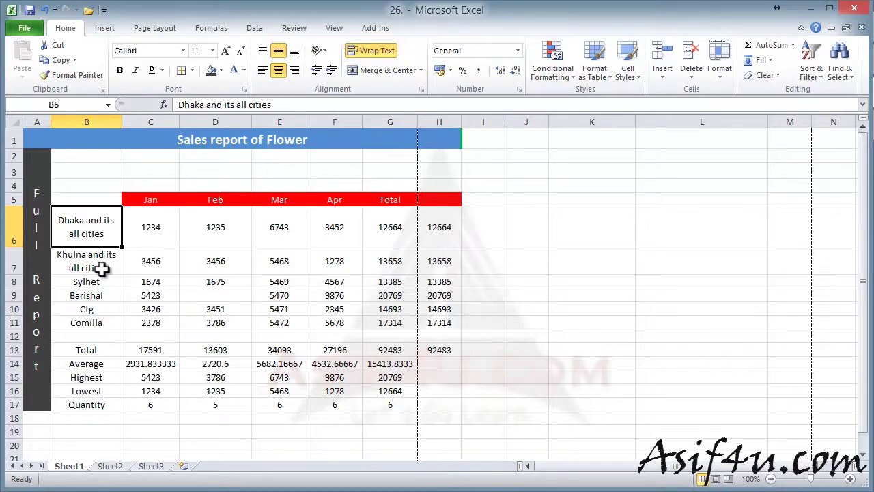
{"action": "left_click", "coordinate": [101, 269]}
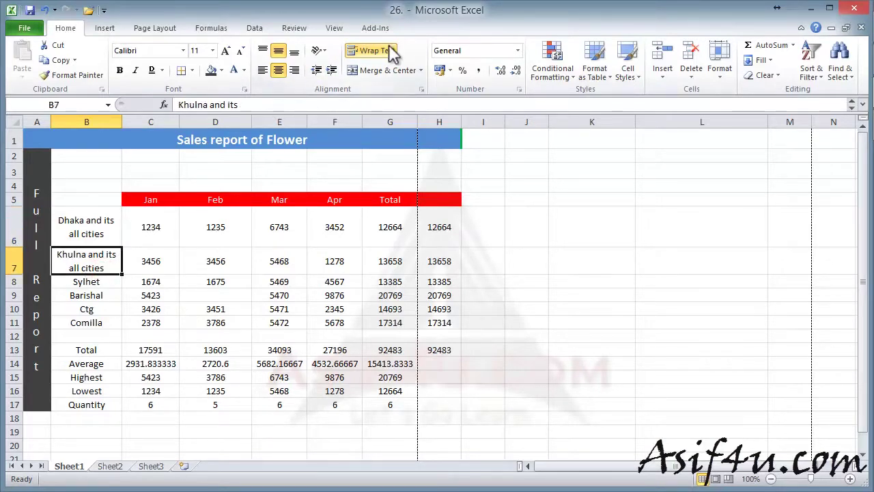